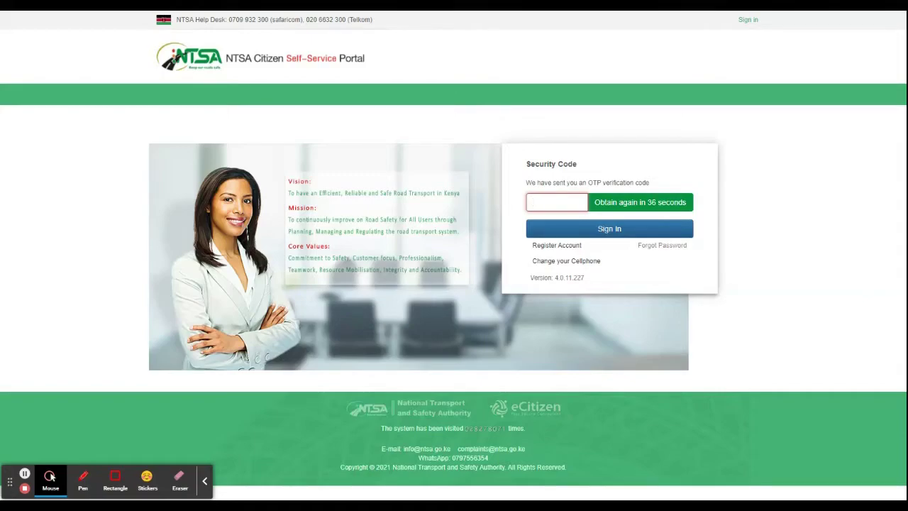
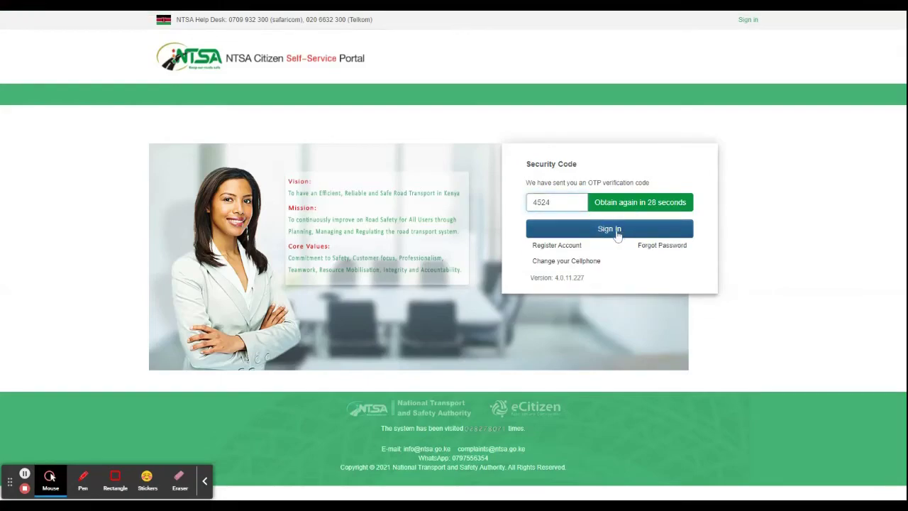
Enter the OTP security code and sign in to reach the portal home page.
{"action": "left_click", "coordinate": [616, 234]}
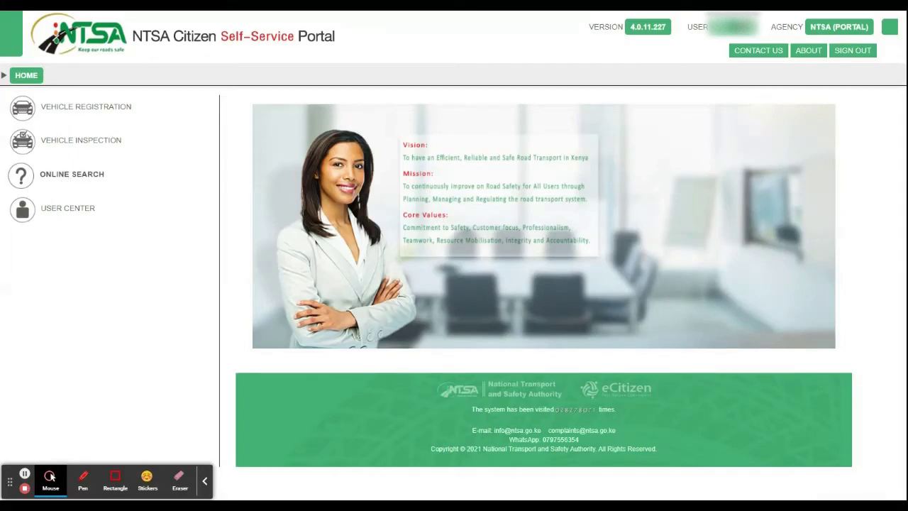
Open Online Search and choose the Copy of Vehicle Register Record service.
{"action": "left_click", "coordinate": [66, 176]}
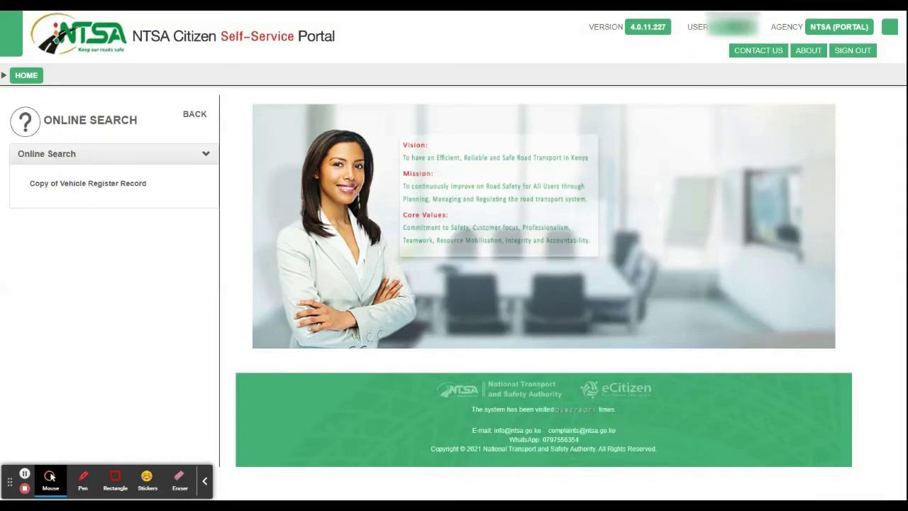
{"action": "left_click", "coordinate": [67, 185]}
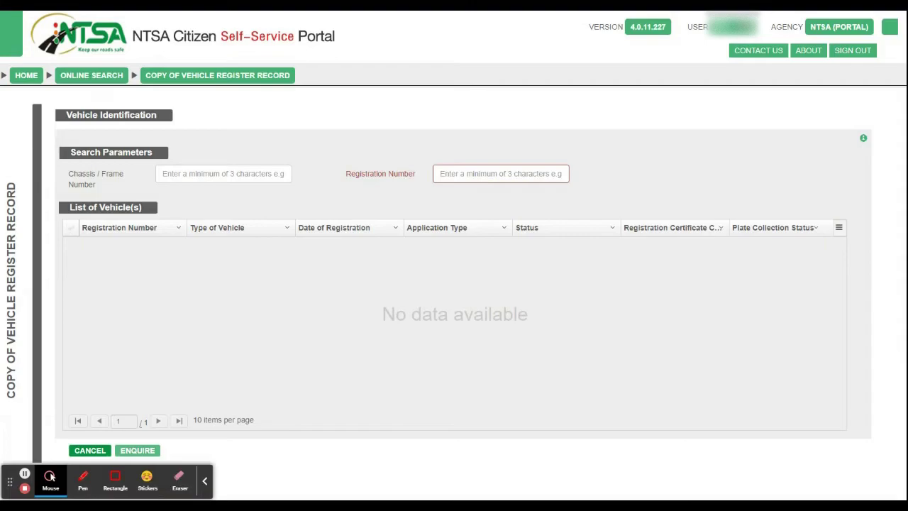
{"action": "left_click", "coordinate": [452, 176]}
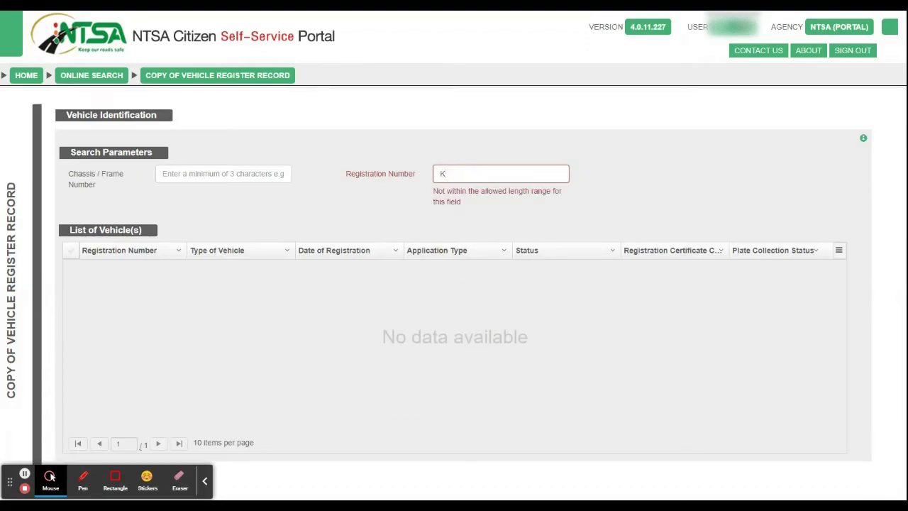
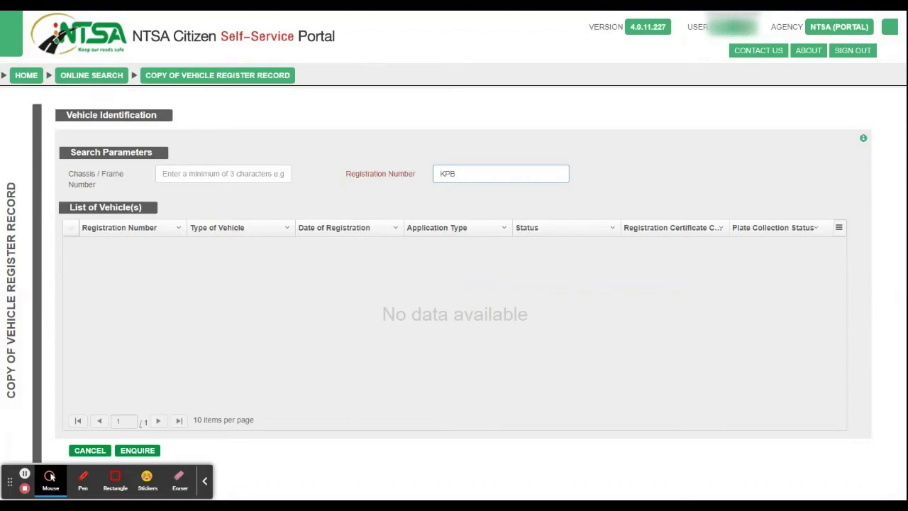
{"action": "key", "text": "BackSpace"}
{"action": "key", "text": "BackSpace"}
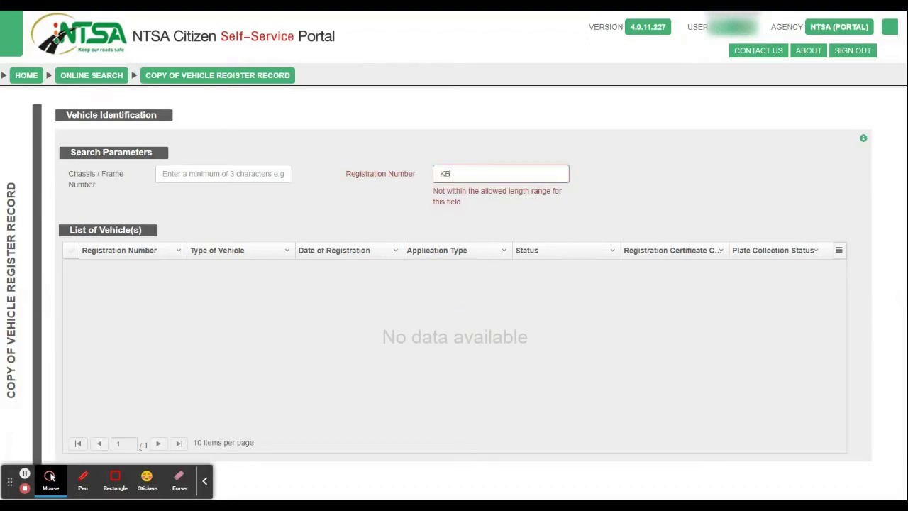
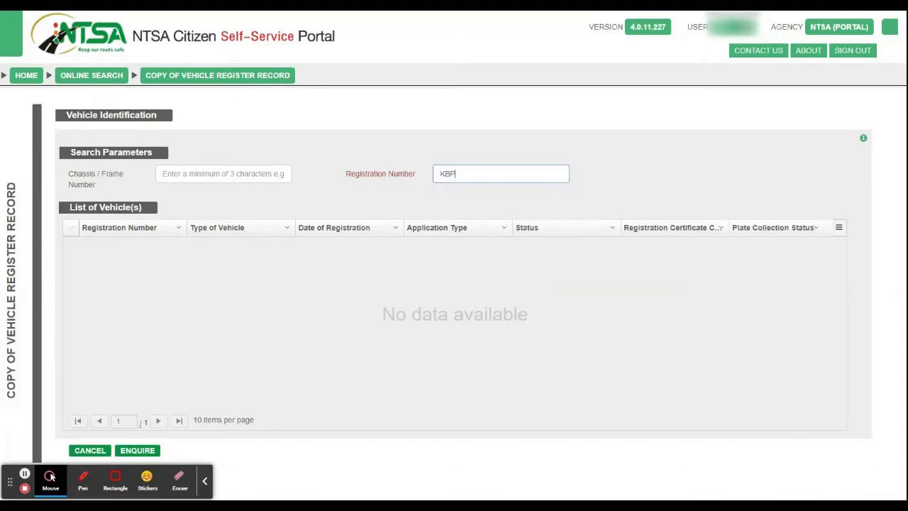
{"action": "left_click", "coordinate": [140, 454]}
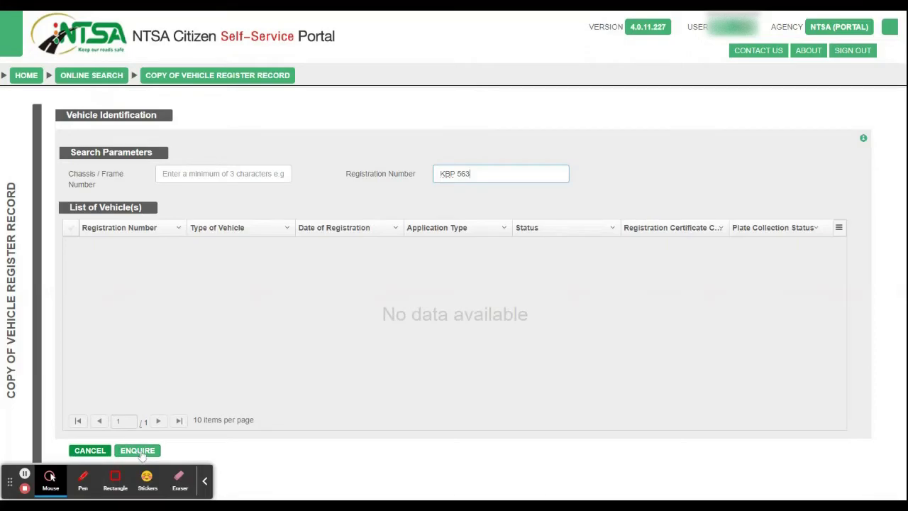
{"action": "left_click", "coordinate": [457, 175]}
{"action": "key", "text": "BackSpace"}
{"action": "type", "text": "F"}
{"action": "key", "text": "BackSpace"}
{"action": "type", "text": "P"}
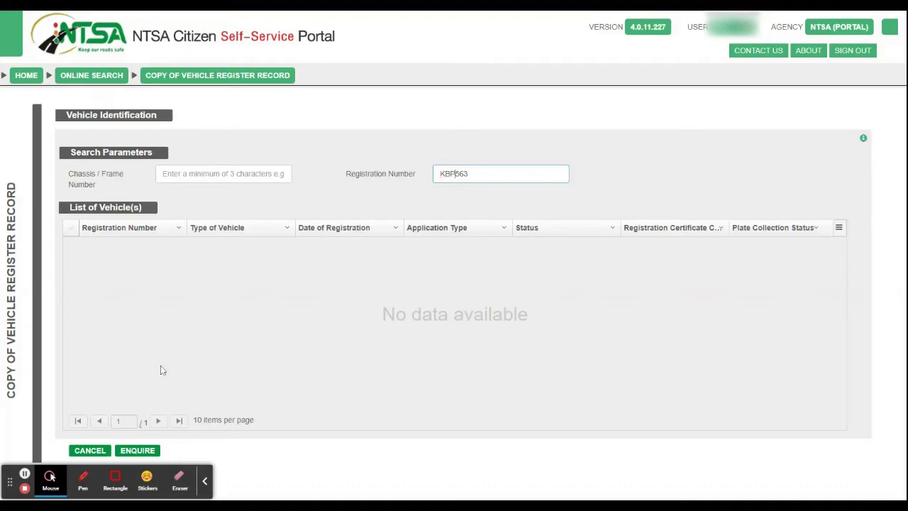
{"action": "left_click", "coordinate": [139, 452]}
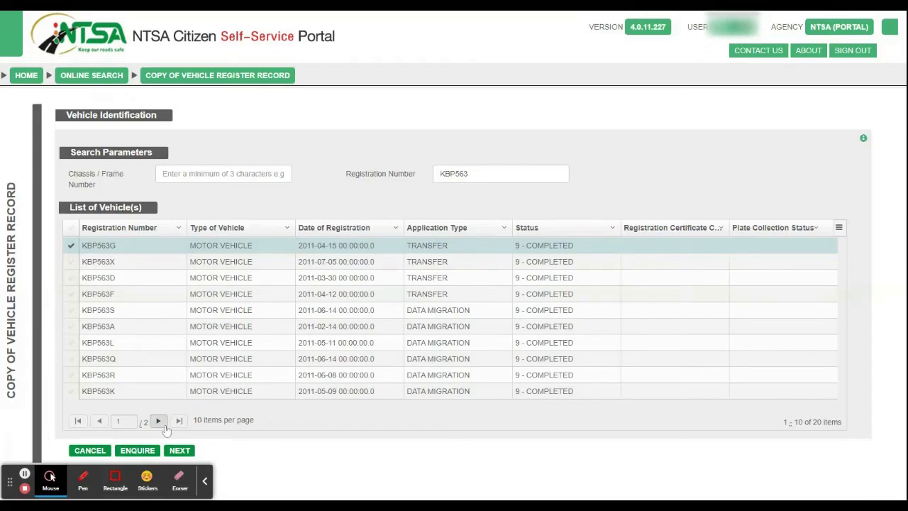
{"action": "left_click", "coordinate": [158, 422]}
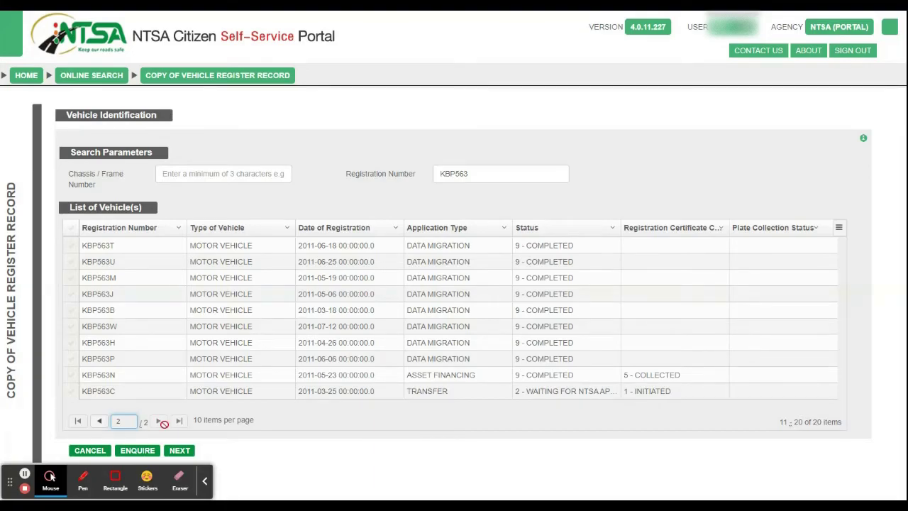
{"action": "left_click", "coordinate": [99, 421]}
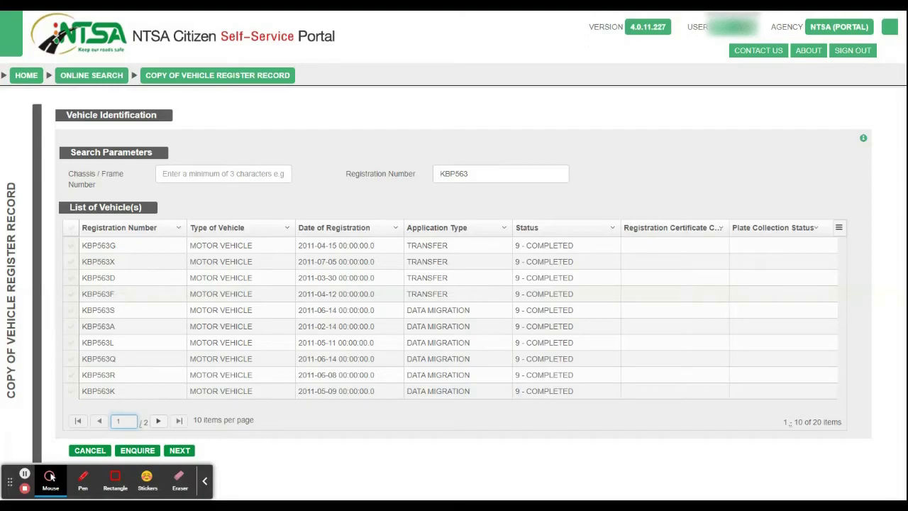
{"action": "left_click", "coordinate": [71, 313]}
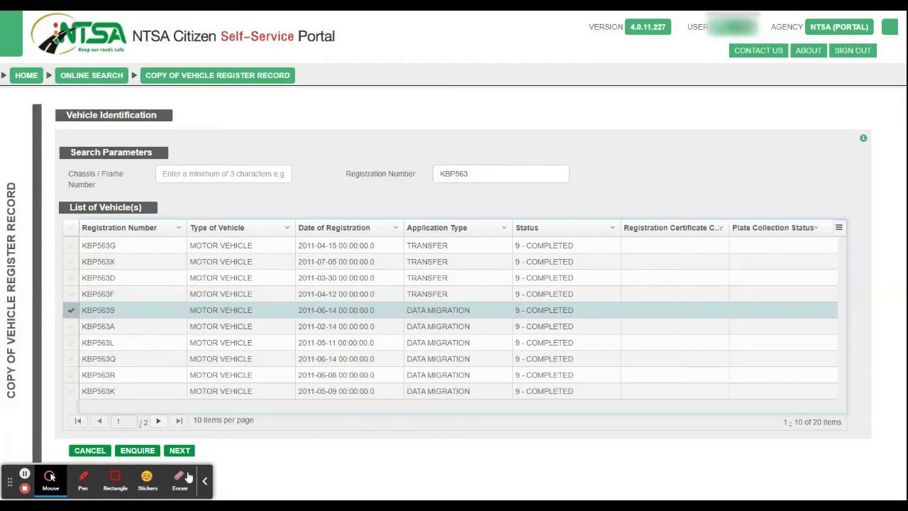
{"action": "left_click", "coordinate": [181, 451]}
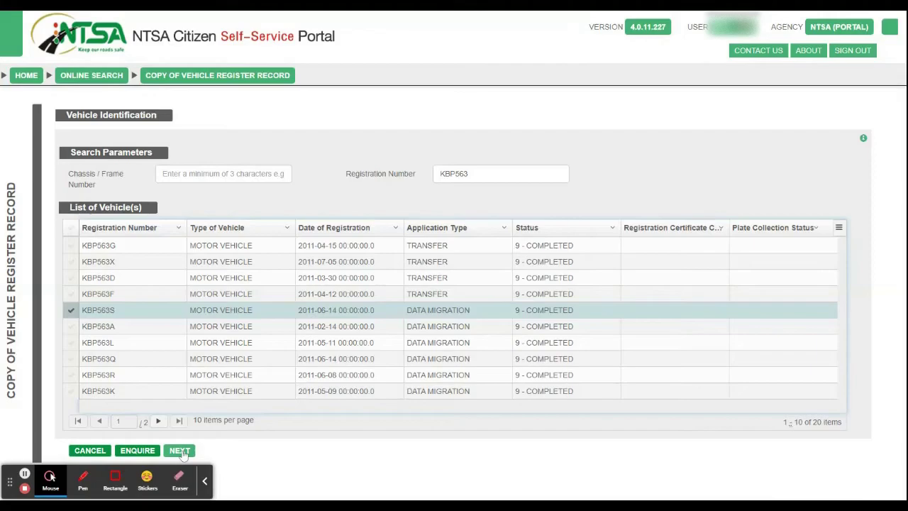
Review the 50 Convenience Fee and 500 Vehicle Inquiry Fee, totalling 550, and continue to payment.
{"action": "left_click", "coordinate": [180, 452]}
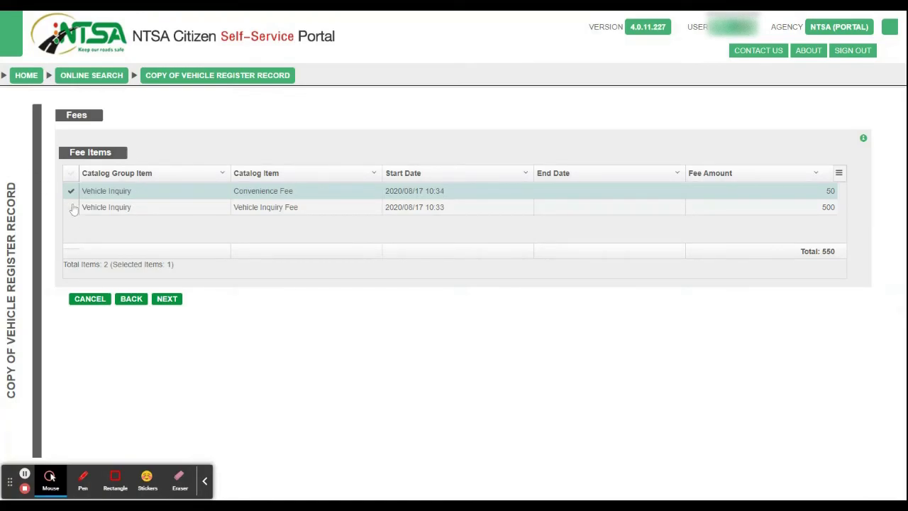
{"action": "left_click", "coordinate": [71, 176]}
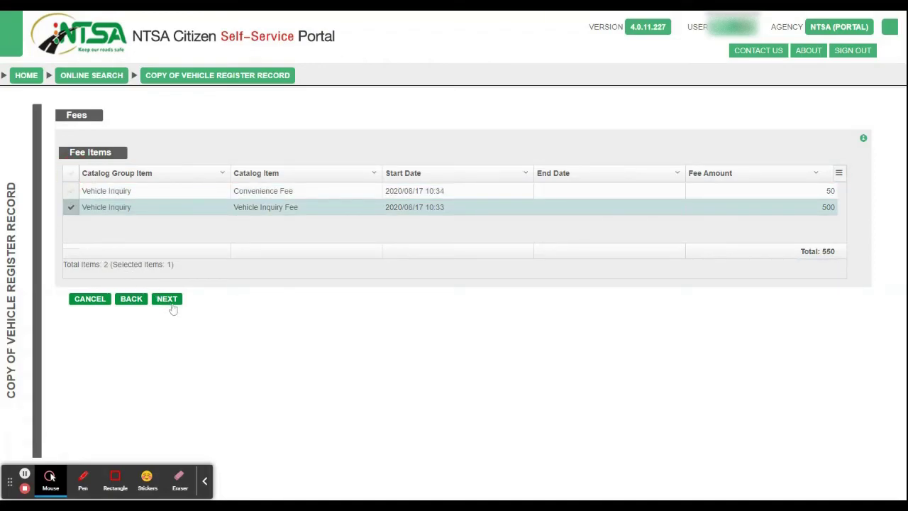
{"action": "left_click", "coordinate": [71, 207]}
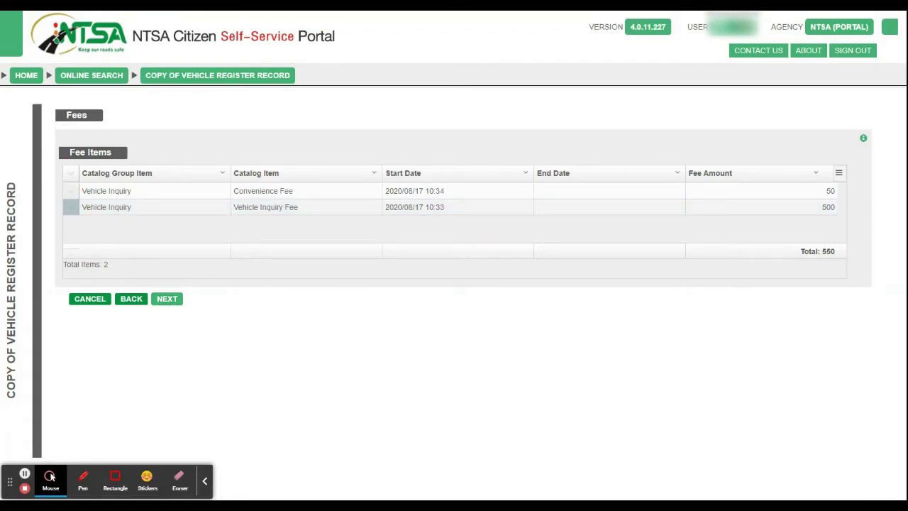
{"action": "left_click", "coordinate": [171, 304]}
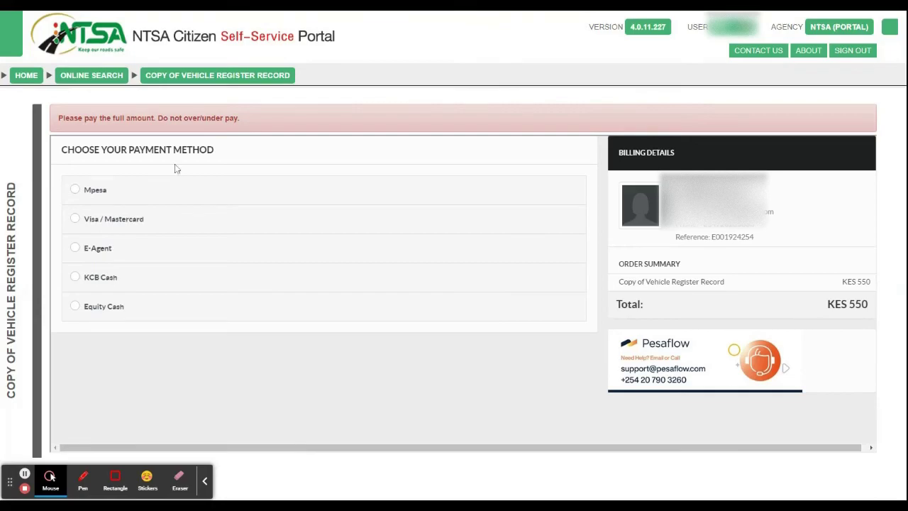
Choose Mpesa for the KES 550 bill and submit payment to the entered phone number.
{"action": "left_click", "coordinate": [75, 192]}
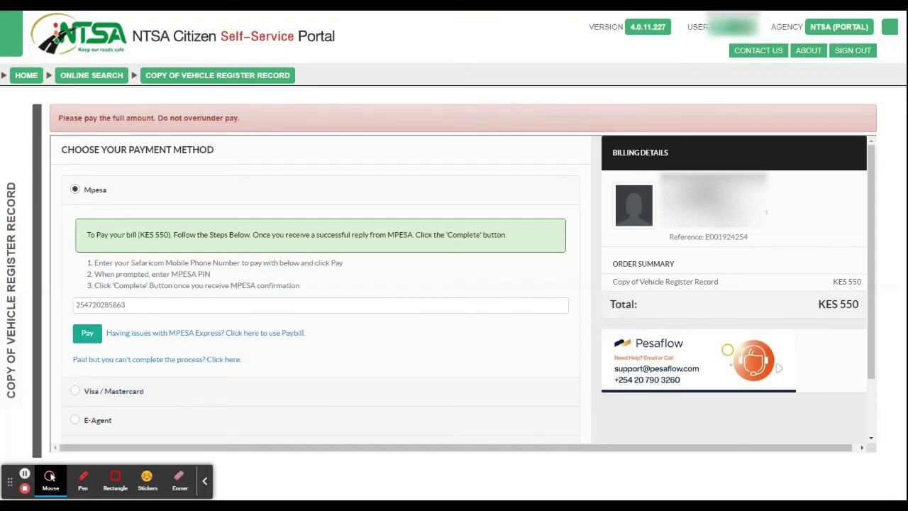
{"action": "scroll", "coordinate": [319, 291], "scroll_direction": "down", "scroll_amount": 1}
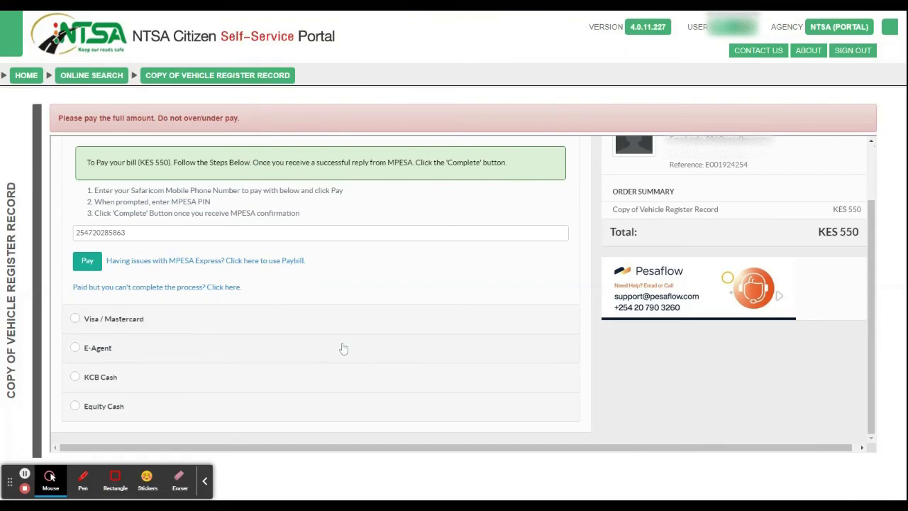
{"action": "left_click", "coordinate": [87, 262]}
{"action": "scroll", "coordinate": [86, 250], "scroll_direction": "up", "scroll_amount": 1}
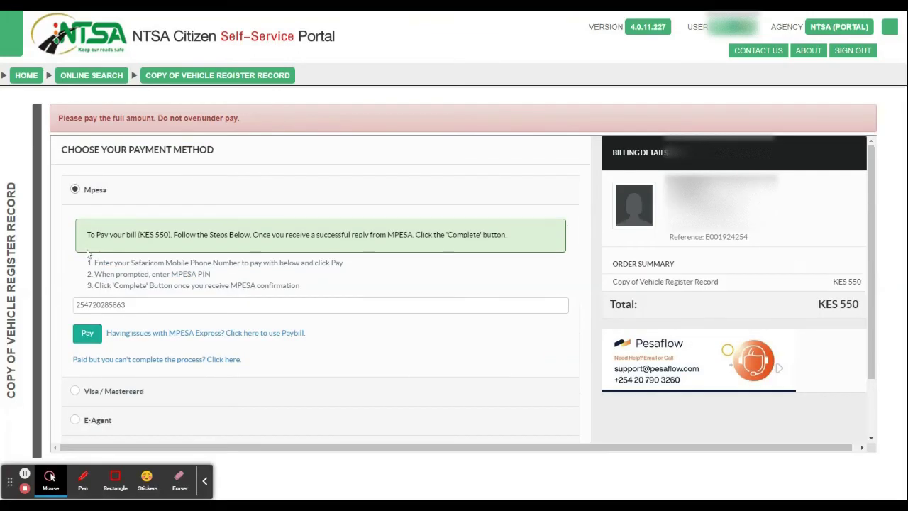
{"action": "scroll", "coordinate": [87, 252], "scroll_direction": "down", "scroll_amount": 1}
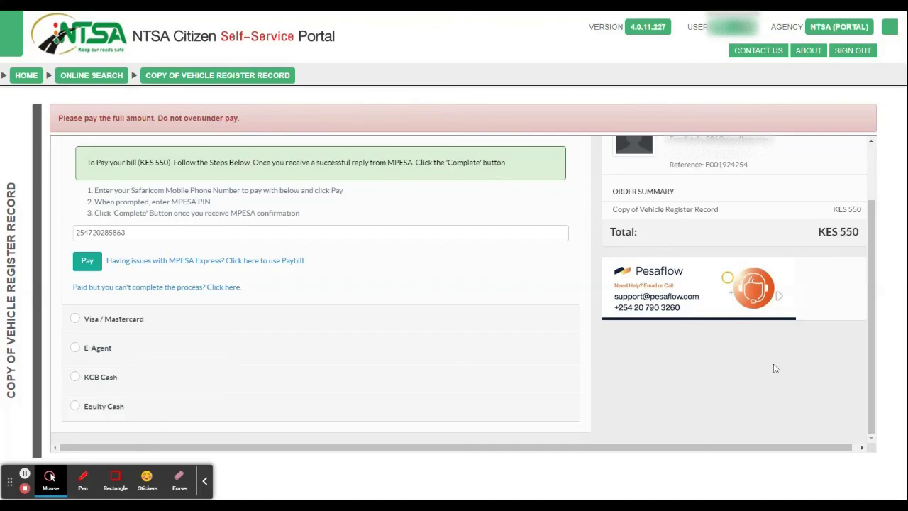
{"action": "left_click", "coordinate": [90, 262]}
{"action": "left_click", "coordinate": [66, 267]}
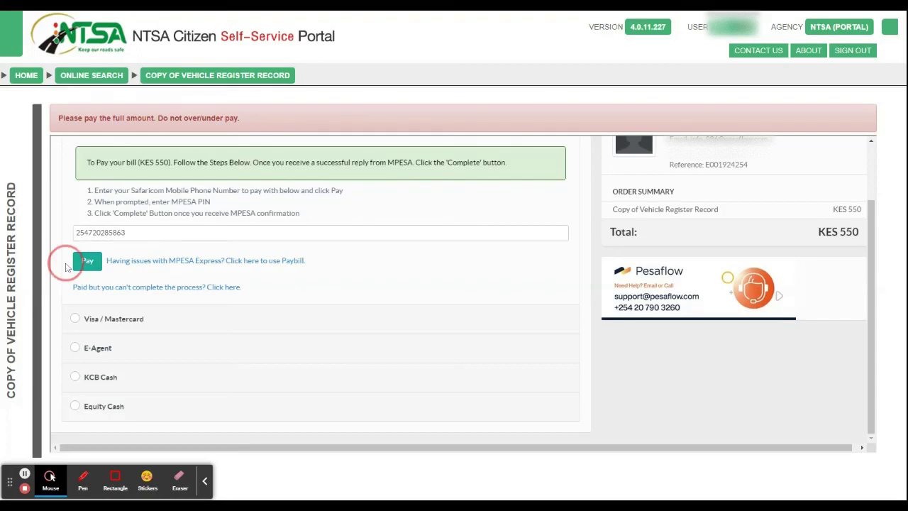